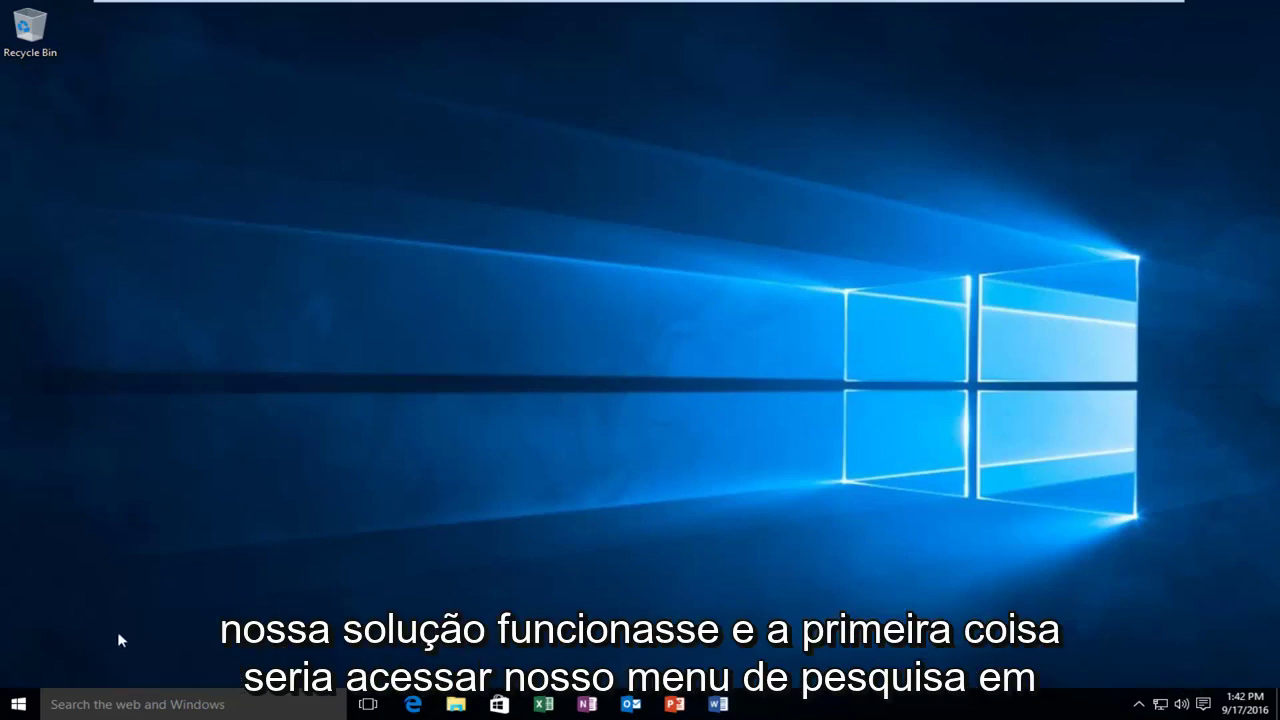
- Search Windows for 'user account' and open Change User Account Control settings
{"action": "left_click", "coordinate": [86, 704]}
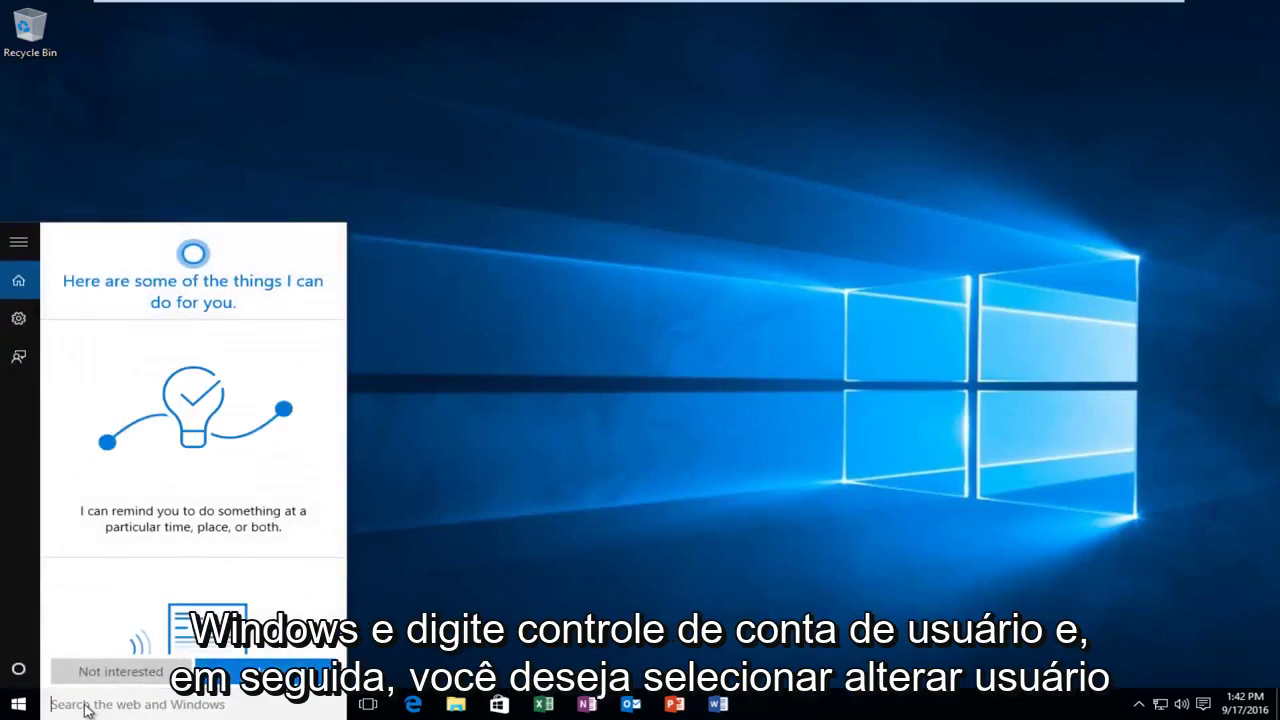
{"action": "type", "text": "user account"}
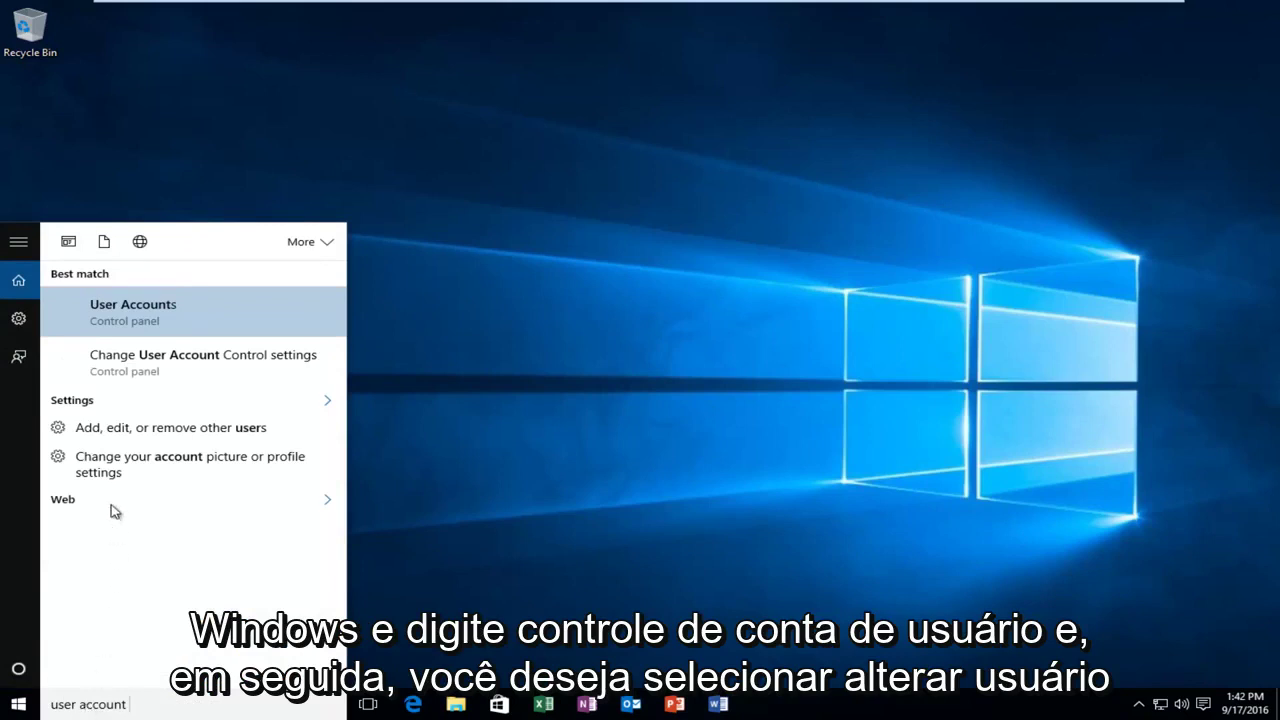
{"action": "left_click", "coordinate": [214, 363]}
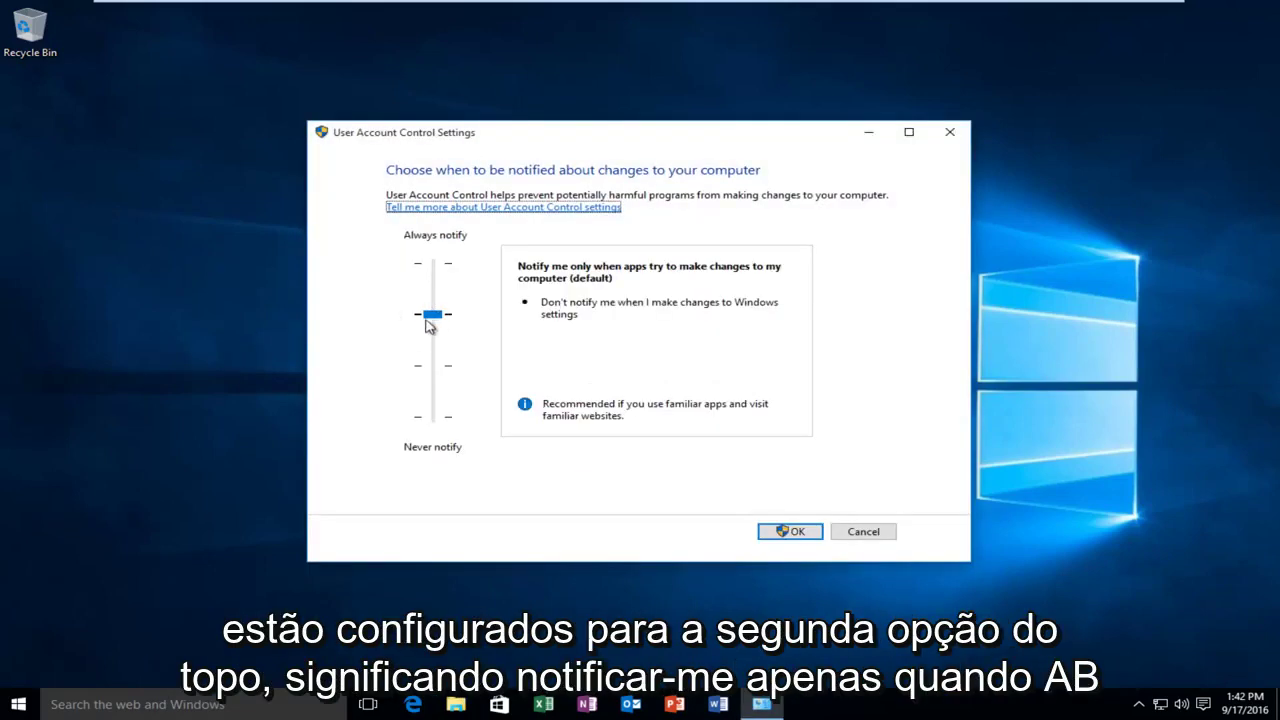
- Keep the UAC slider at 'Notify me only when apps try to make changes' and confirm with OK
{"action": "left_click_drag", "start_coordinate": [433, 318], "coordinate": [470, 309]}
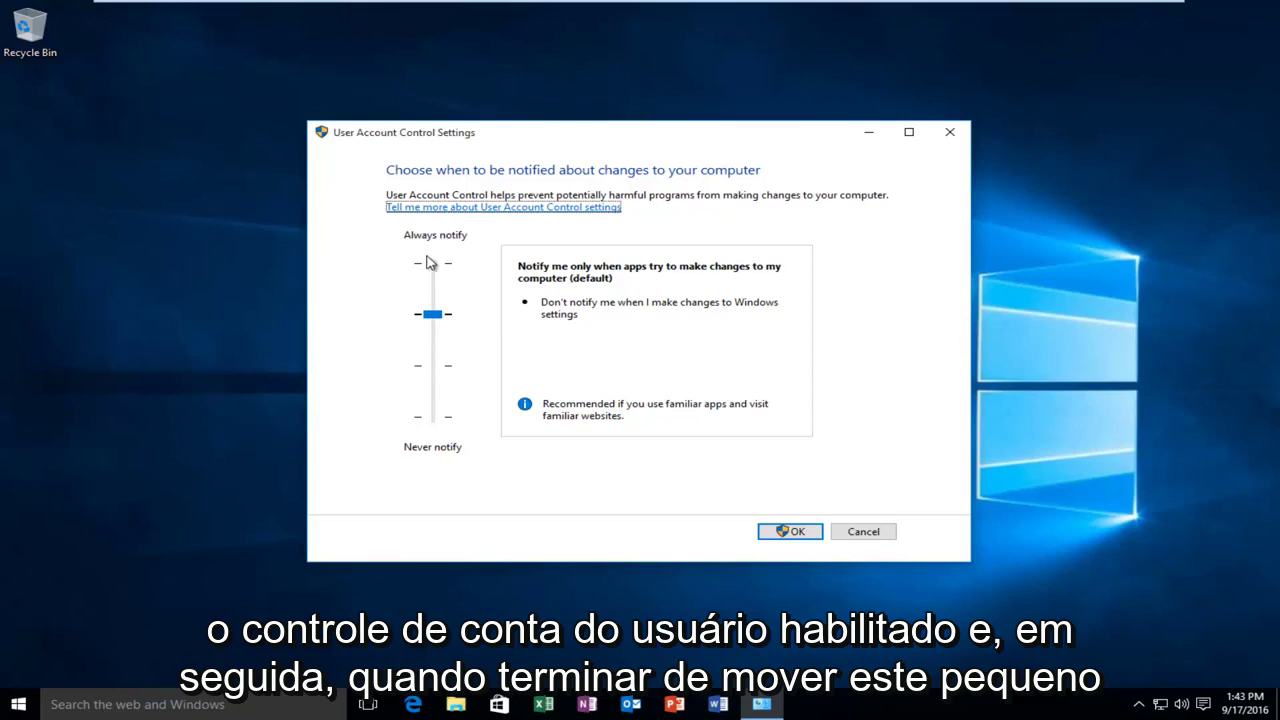
{"action": "mouse_move", "coordinate": [432, 316]}
{"action": "left_mouse_down"}
{"action": "mouse_move", "coordinate": [432, 334]}
{"action": "mouse_move", "coordinate": [432, 314]}
{"action": "left_mouse_up"}
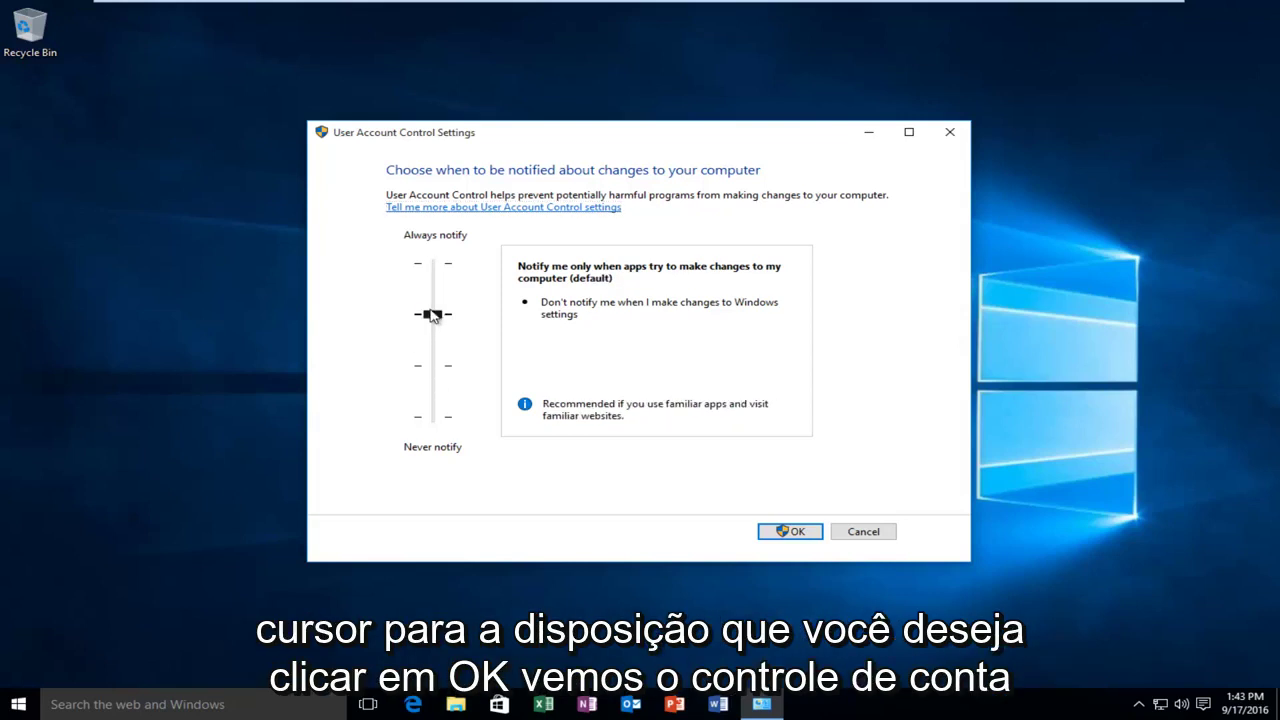
{"action": "left_click", "coordinate": [780, 531]}
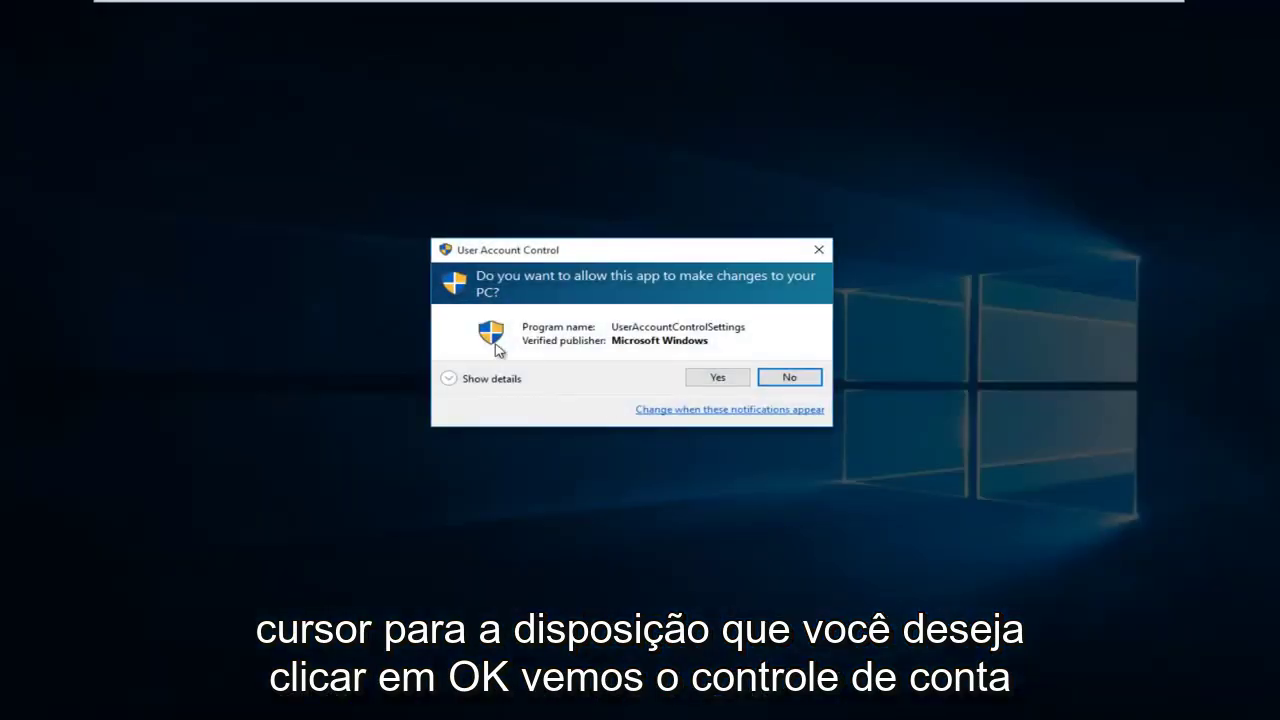
- Approve the UserAccountControlSettings change on the User Account Control prompt
{"action": "left_click", "coordinate": [712, 377]}
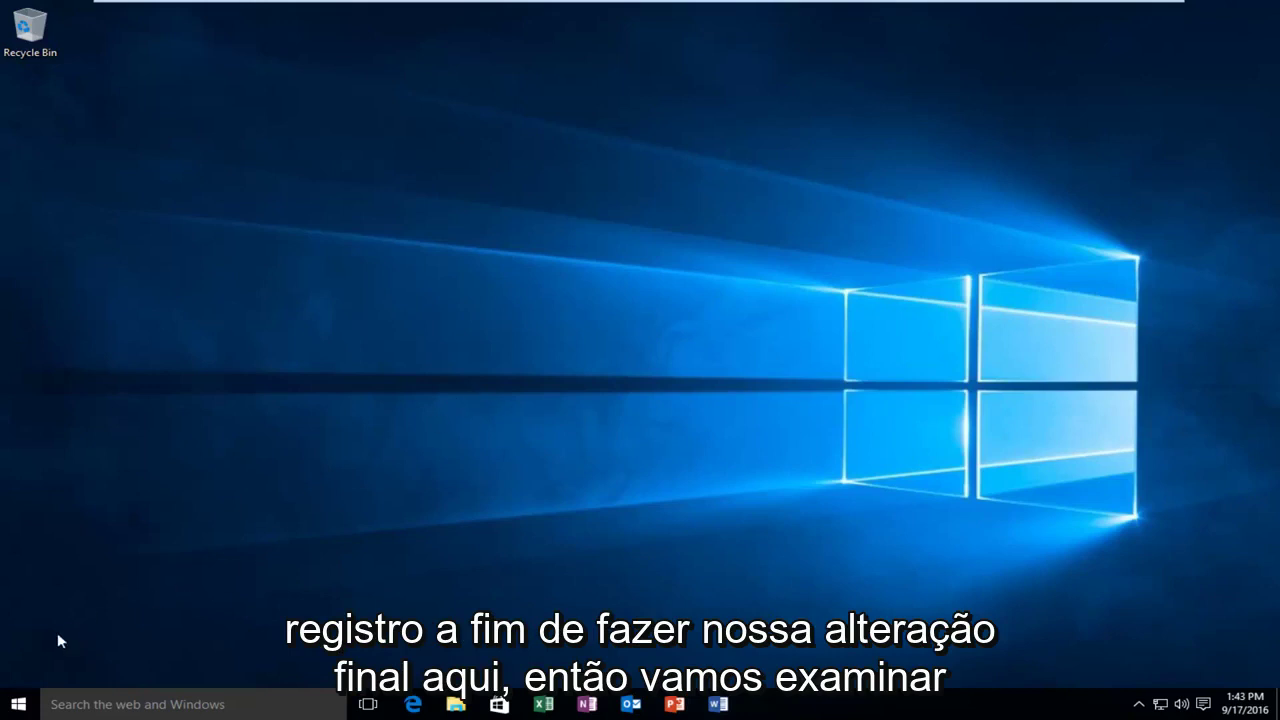
- Launch regedit from the Run dialog and allow it administrator access
{"action": "right_click", "coordinate": [18, 706]}
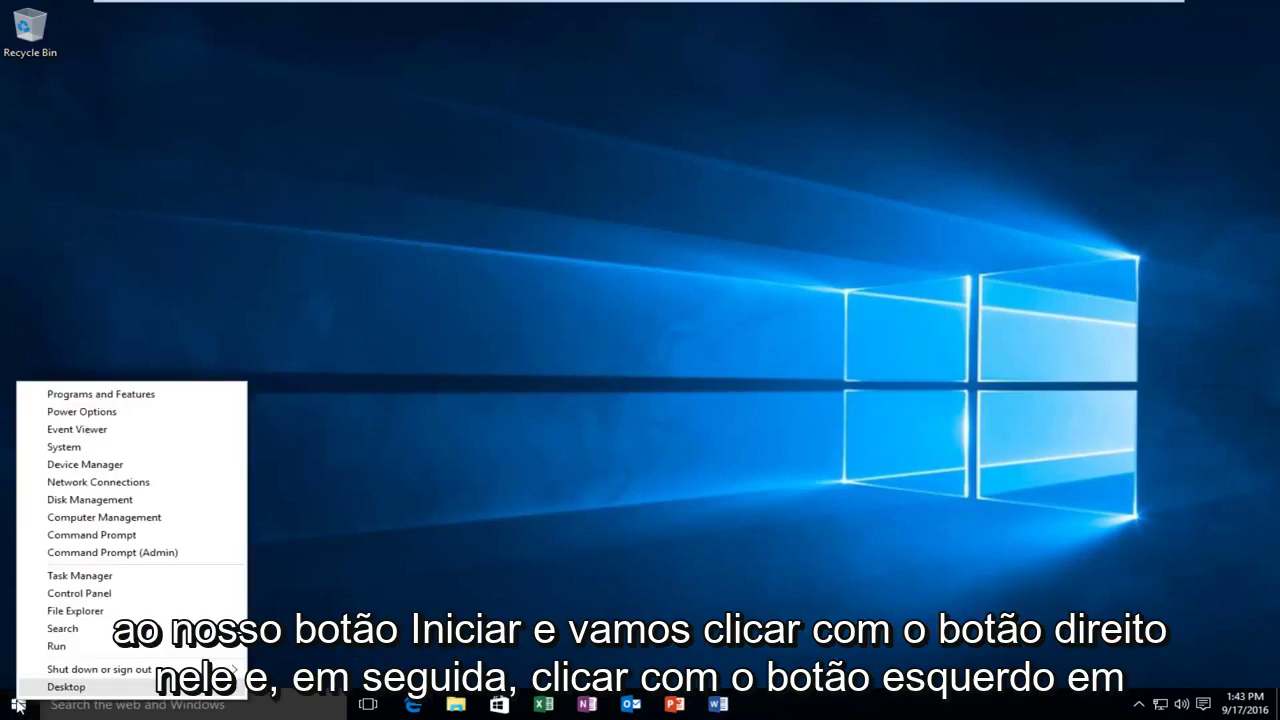
{"action": "left_click", "coordinate": [58, 646]}
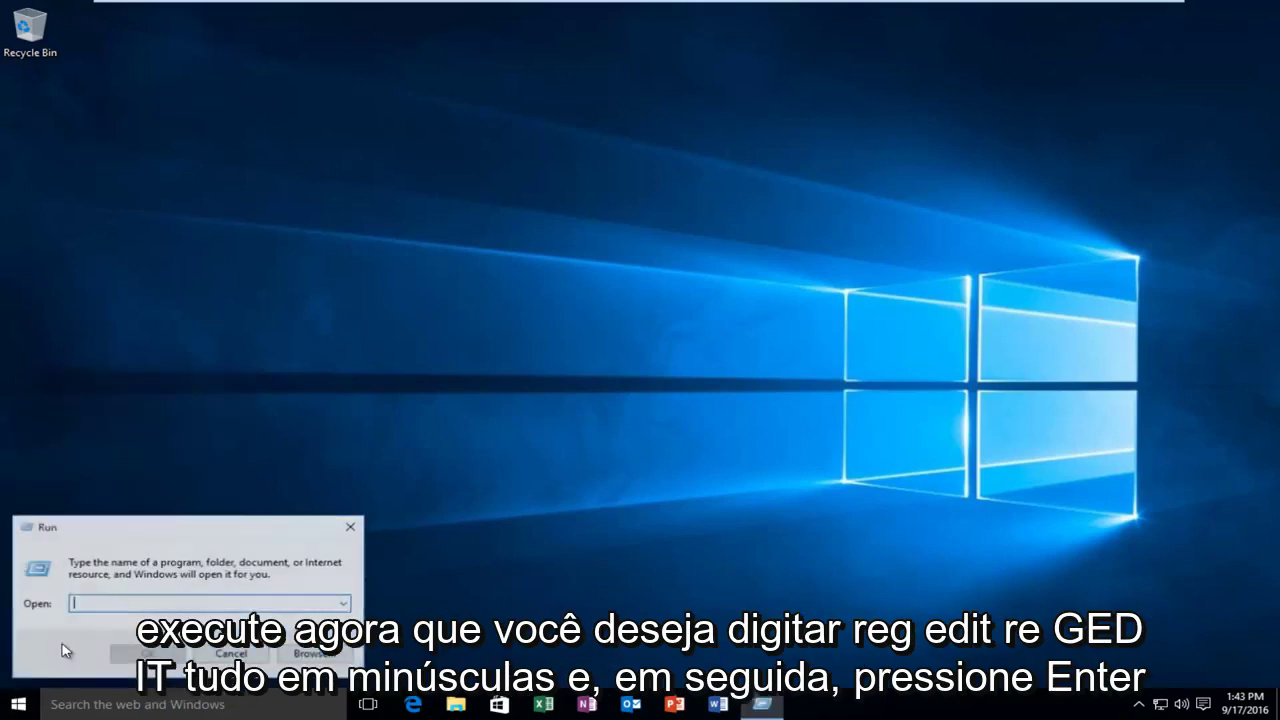
{"action": "type", "text": "regedi"}
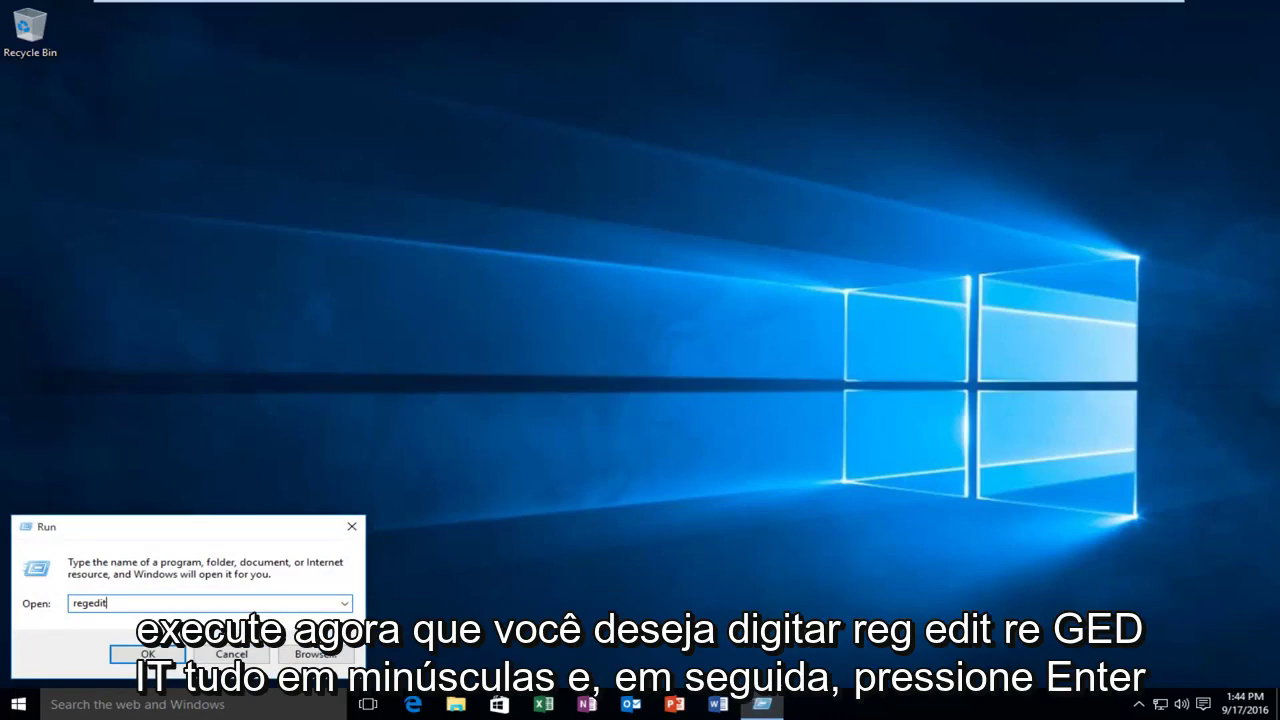
{"action": "type", "text": "t"}
{"action": "key", "text": "Return"}
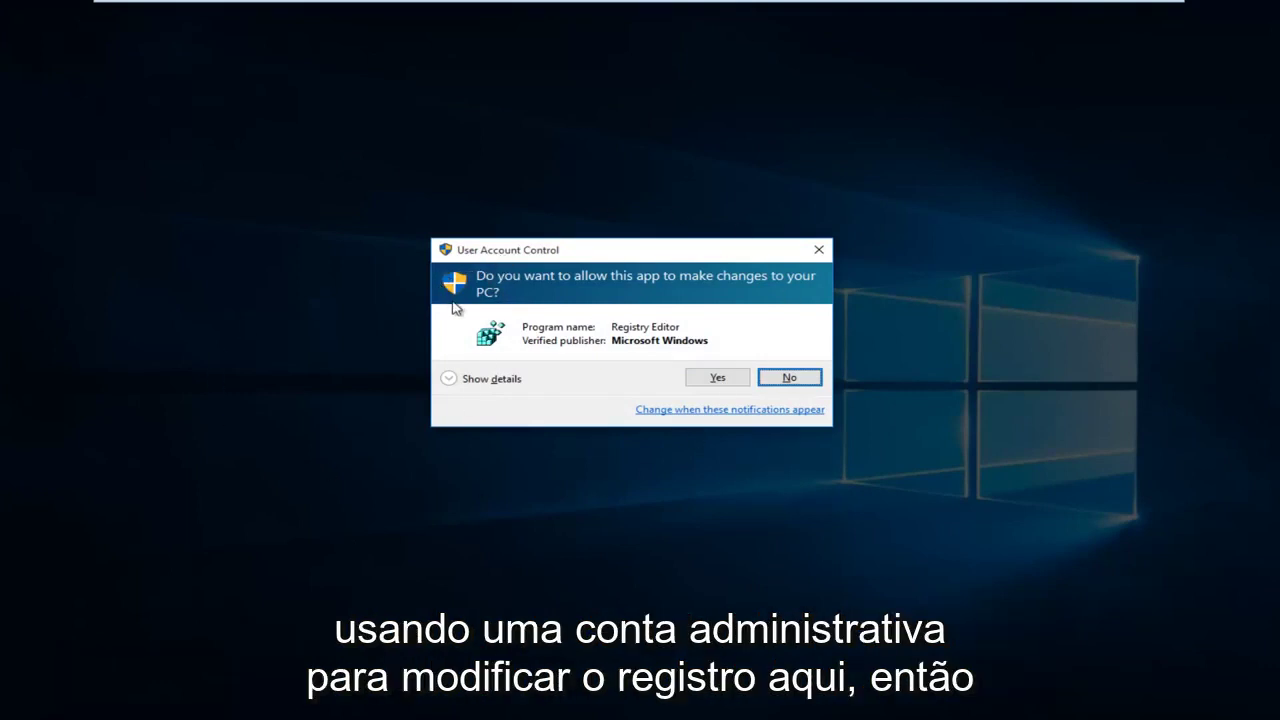
{"action": "left_click", "coordinate": [714, 379]}
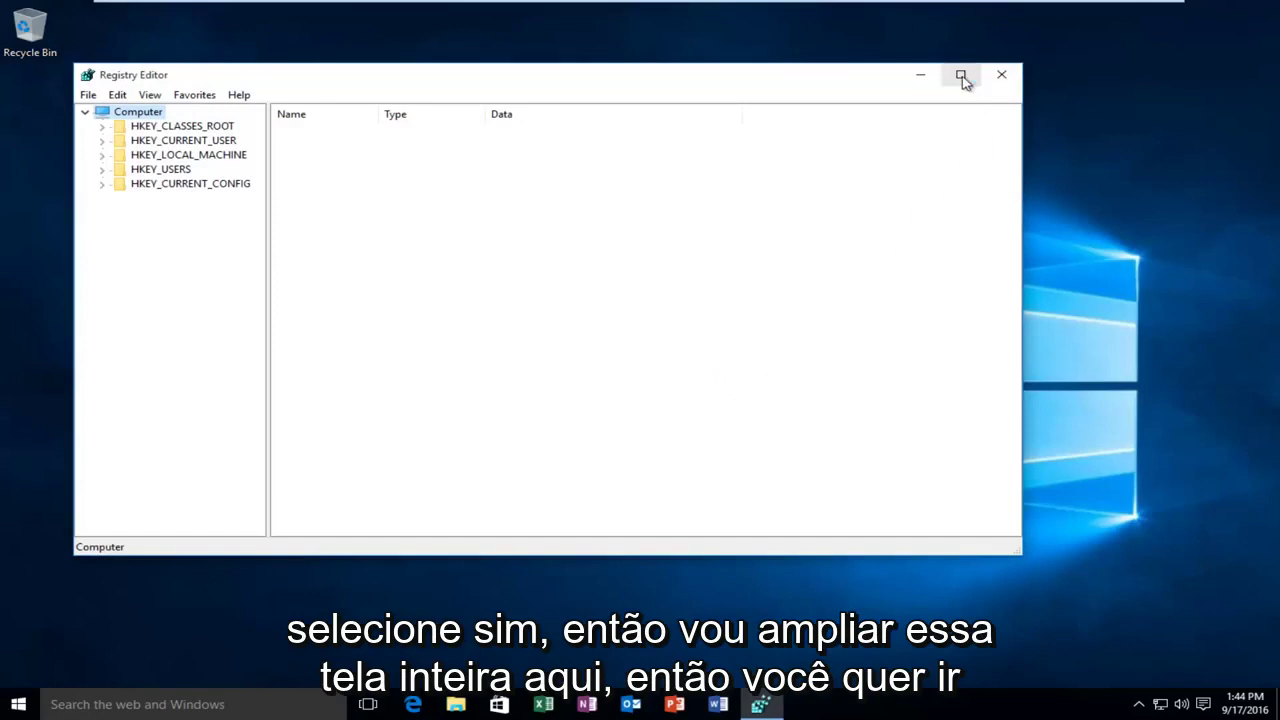
- Maximize Registry Editor, widen the key tree, and expand HKEY_LOCAL_MACHINE > SOFTWARE > Microsoft
{"action": "left_click", "coordinate": [961, 77]}
{"action": "left_click_drag", "start_coordinate": [192, 60], "coordinate": [281, 59]}
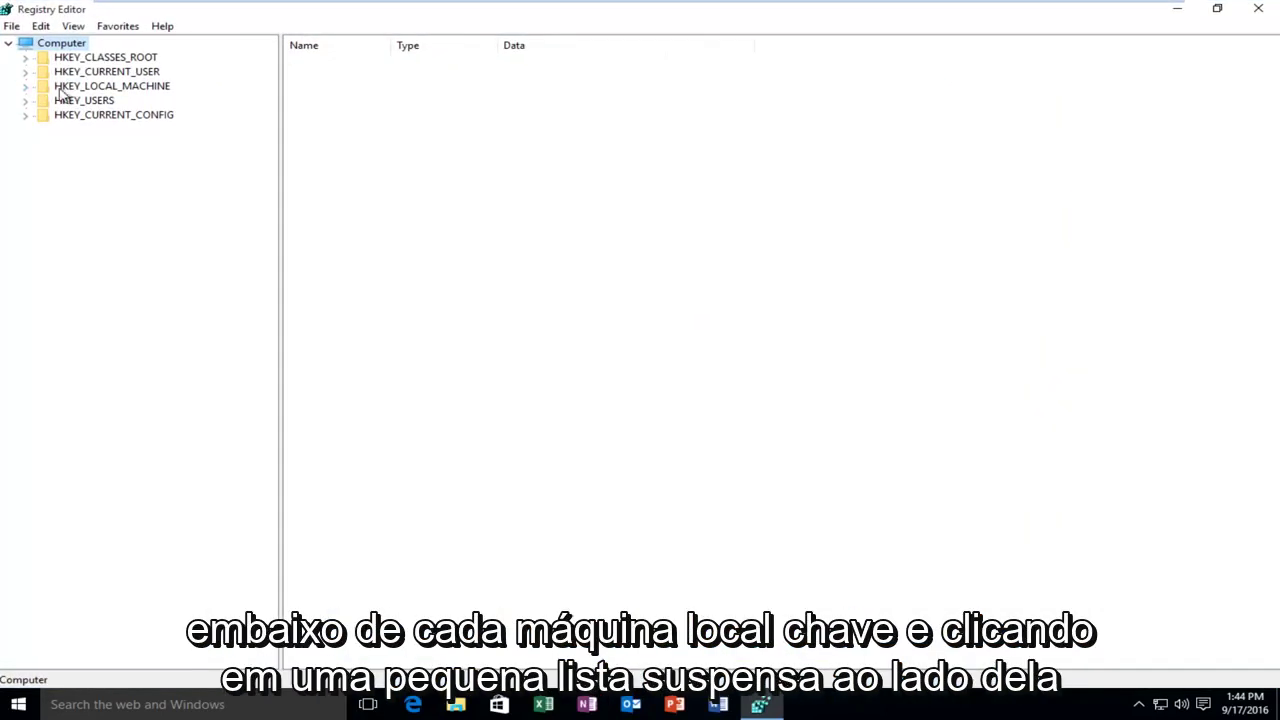
{"action": "left_click", "coordinate": [25, 88]}
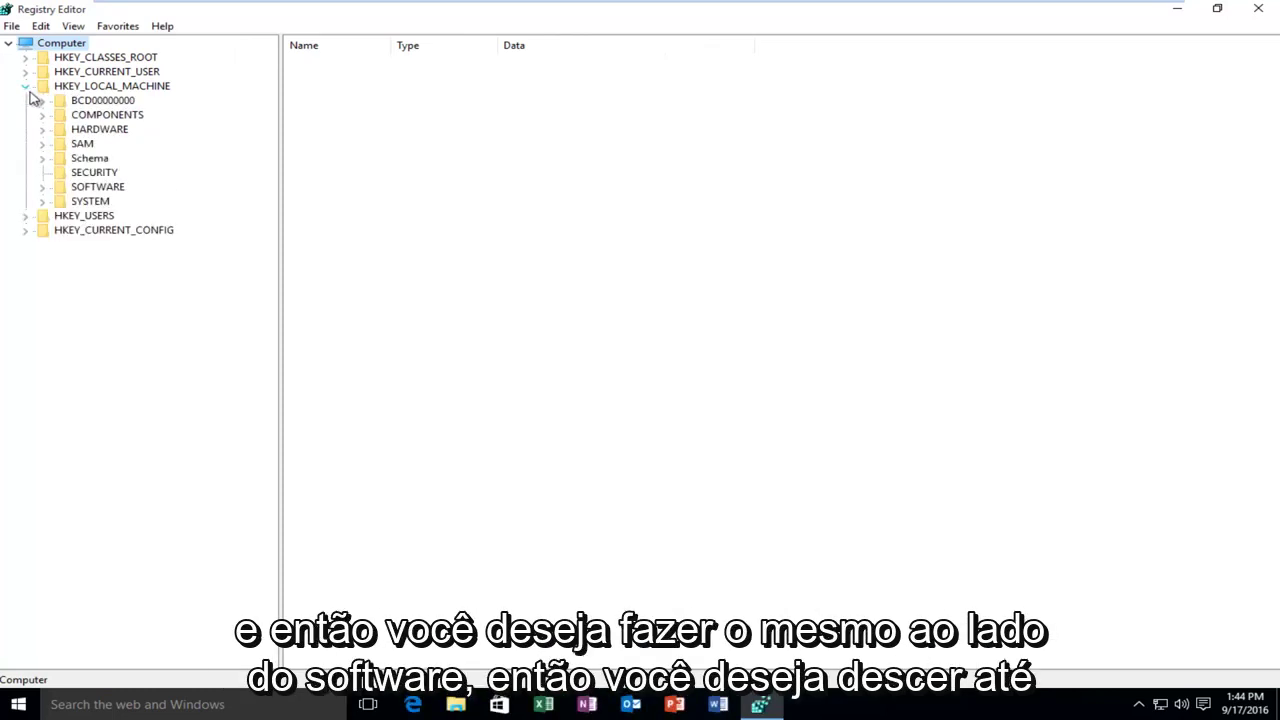
{"action": "left_click", "coordinate": [42, 188]}
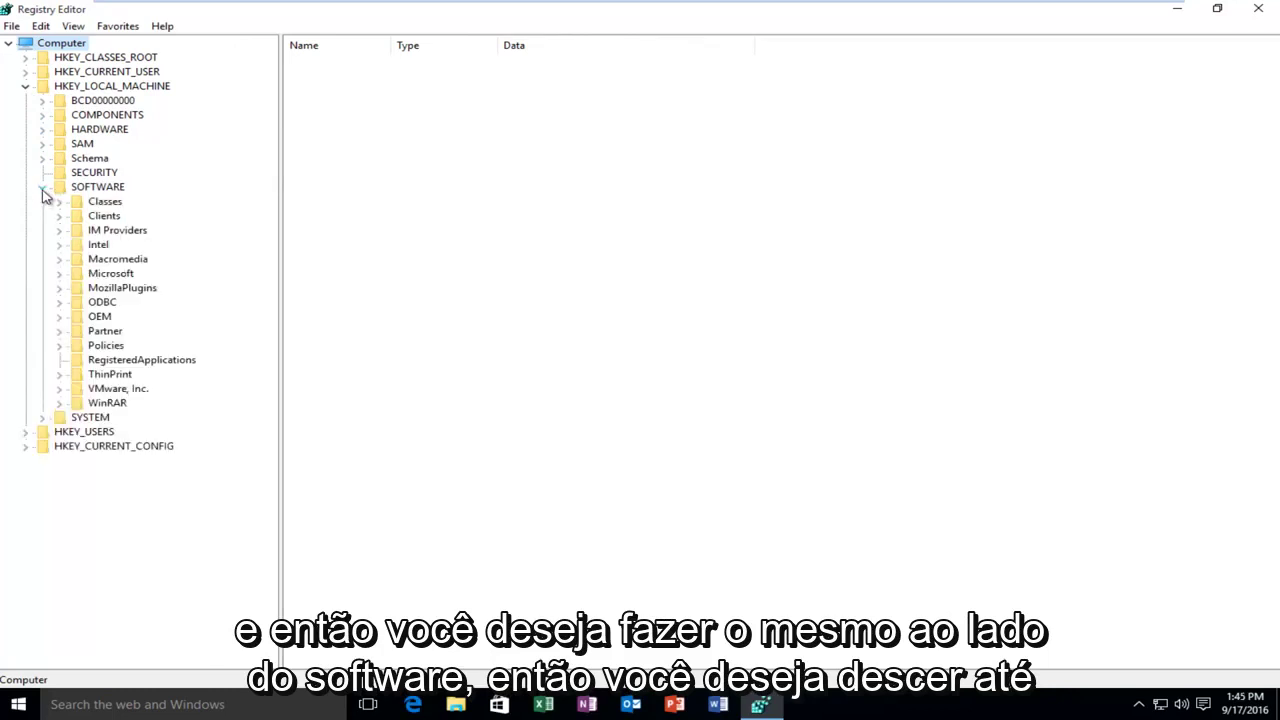
{"action": "left_click", "coordinate": [59, 274]}
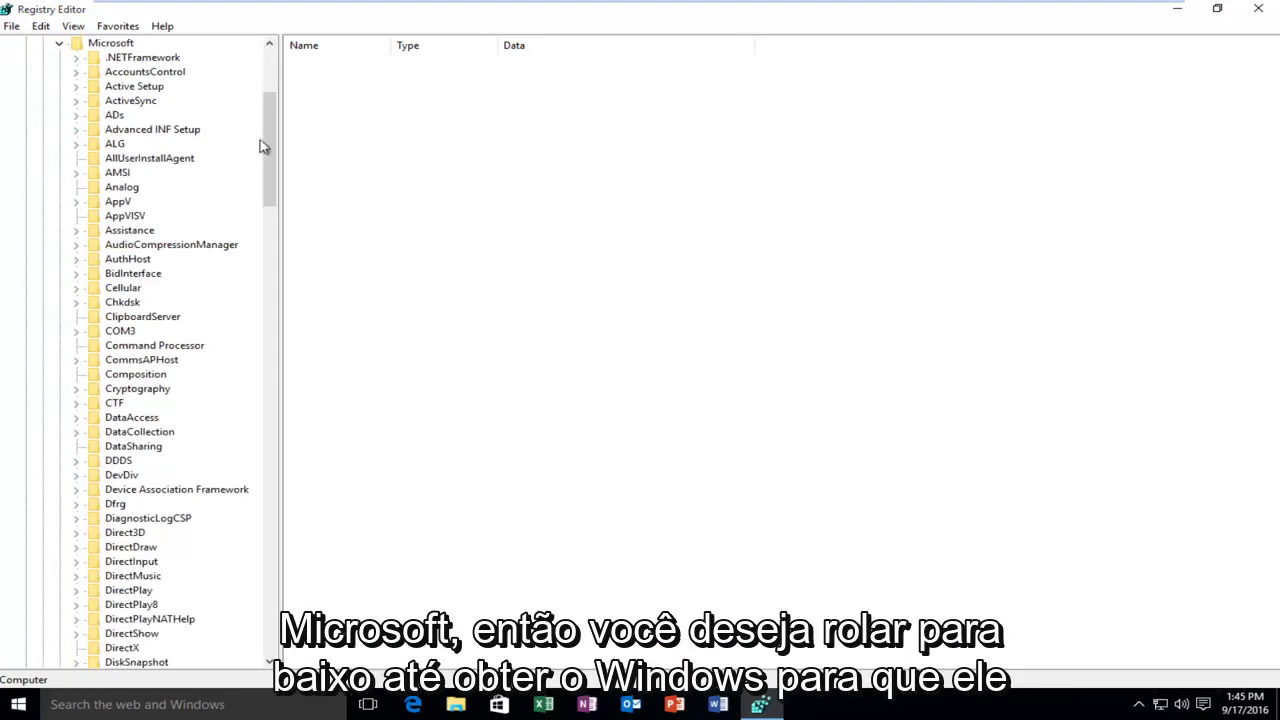
- Expand Windows > CurrentVersion > Policies and select the System key to list its values
{"action": "left_click_drag", "start_coordinate": [276, 143], "coordinate": [303, 557]}
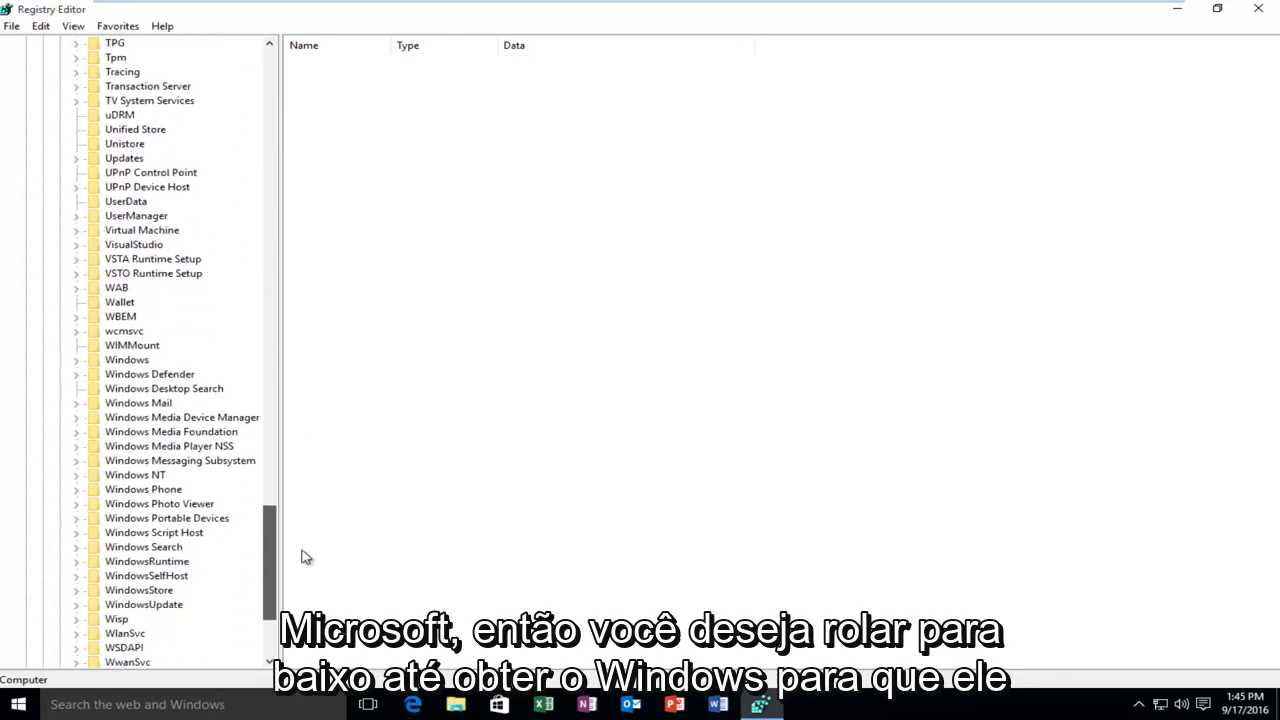
{"action": "left_click", "coordinate": [77, 362]}
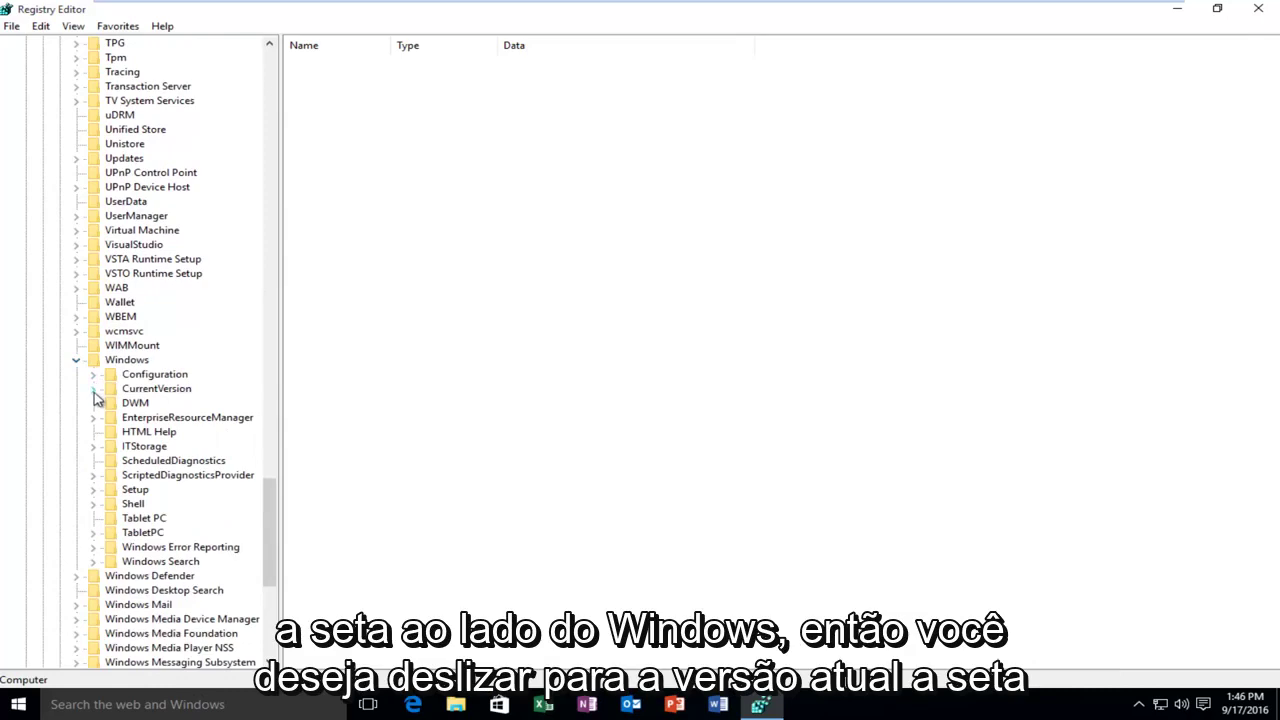
{"action": "left_click", "coordinate": [94, 390]}
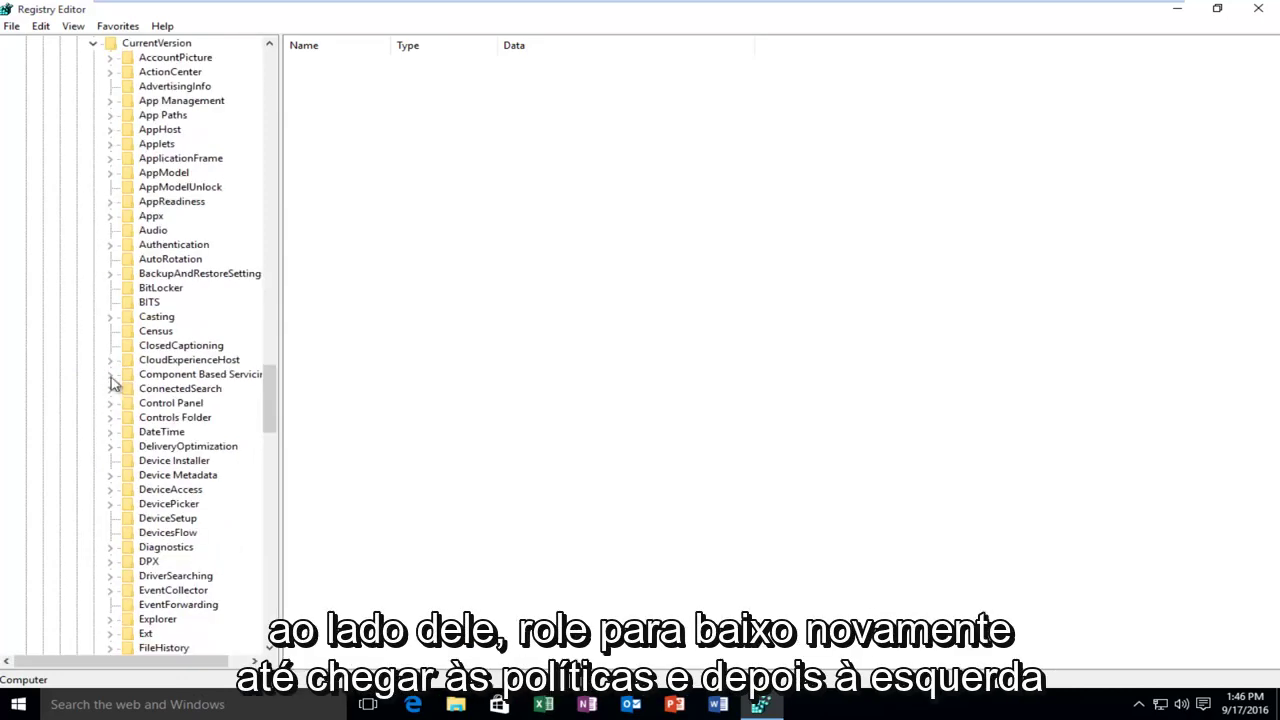
{"action": "left_click_drag", "start_coordinate": [271, 386], "coordinate": [267, 474]}
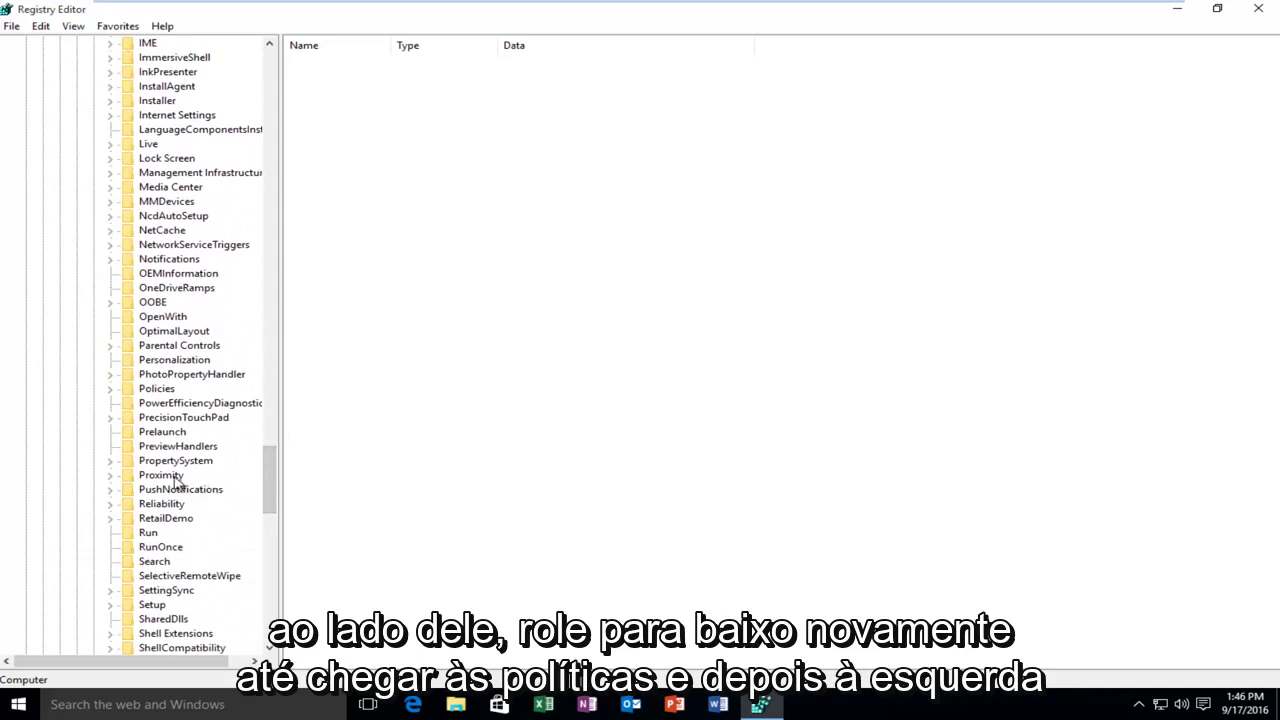
{"action": "double_click", "coordinate": [128, 390]}
{"action": "left_click", "coordinate": [112, 391]}
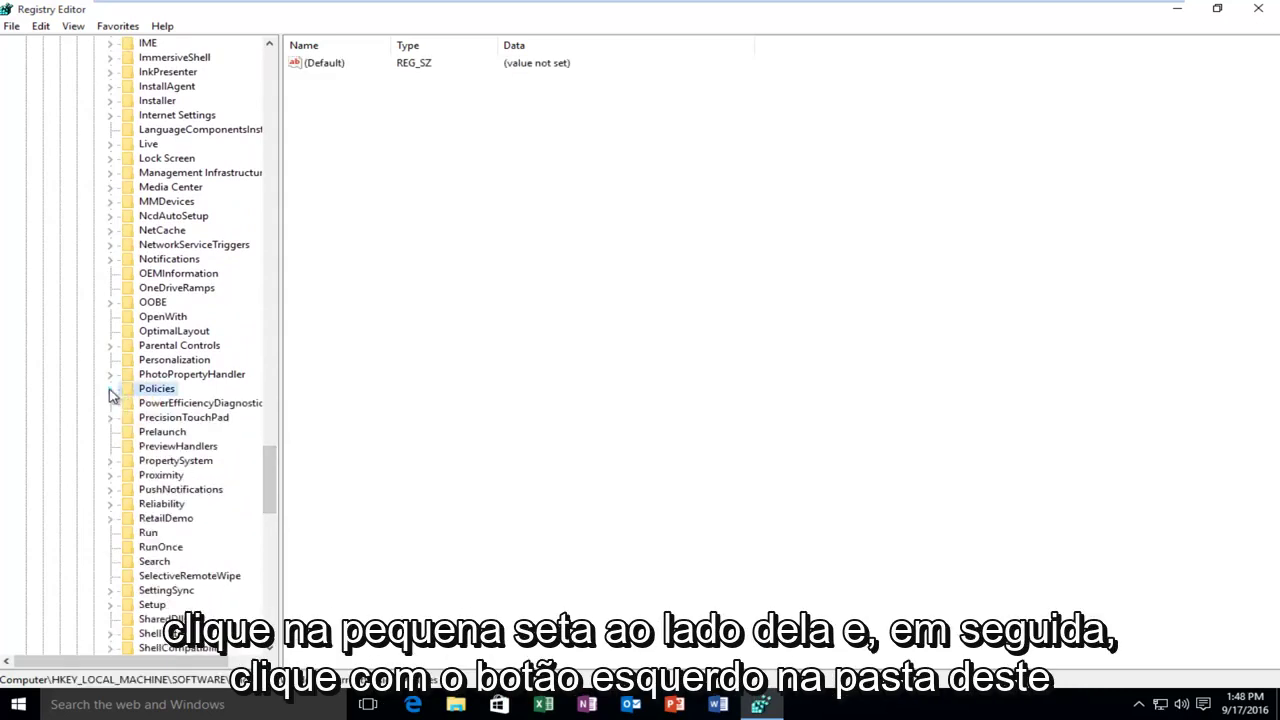
{"action": "left_click", "coordinate": [112, 391]}
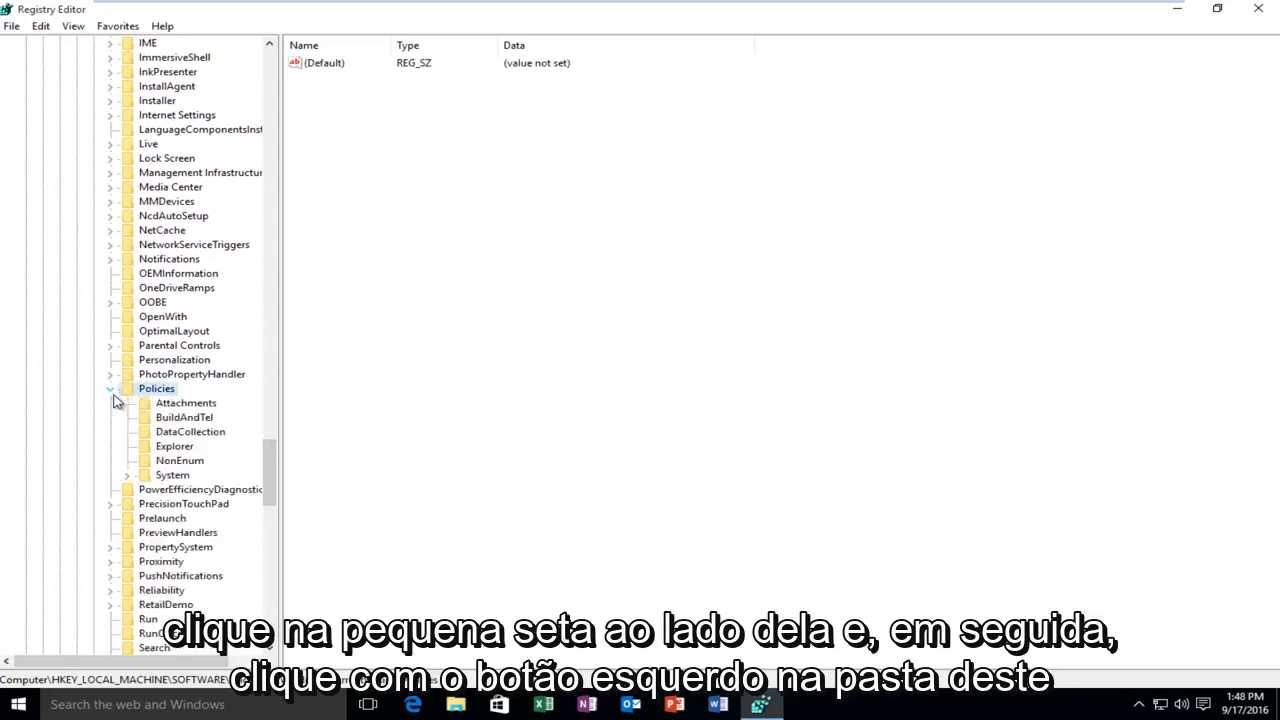
{"action": "left_click", "coordinate": [175, 476]}
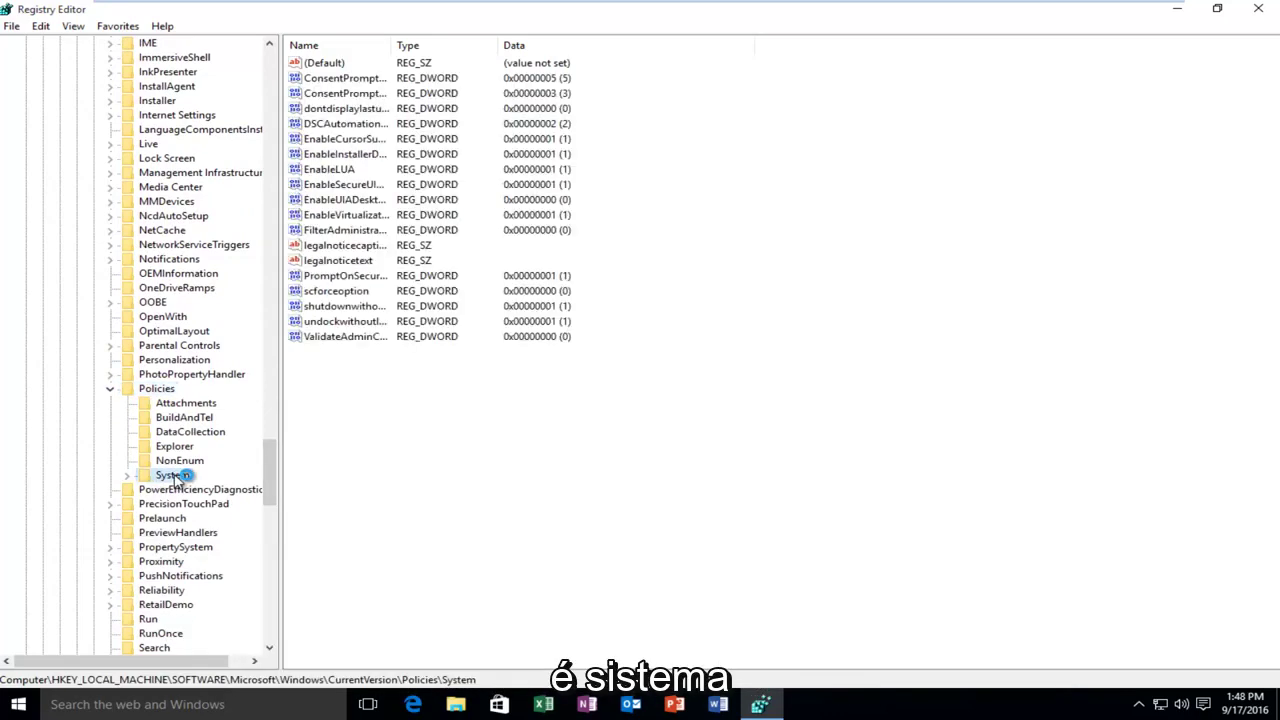
- Change FilterAdministratorToken's value data from 0 to 1
{"action": "left_click_drag", "start_coordinate": [393, 45], "coordinate": [492, 45]}
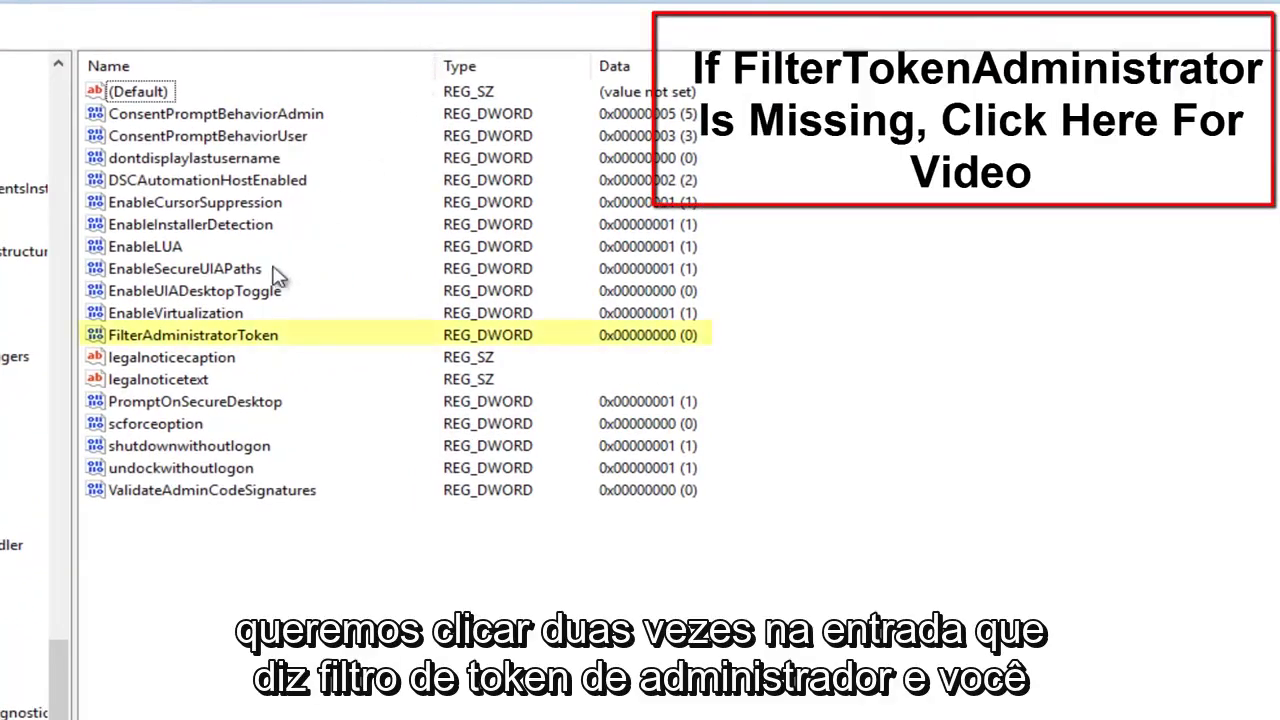
{"action": "double_click", "coordinate": [172, 340]}
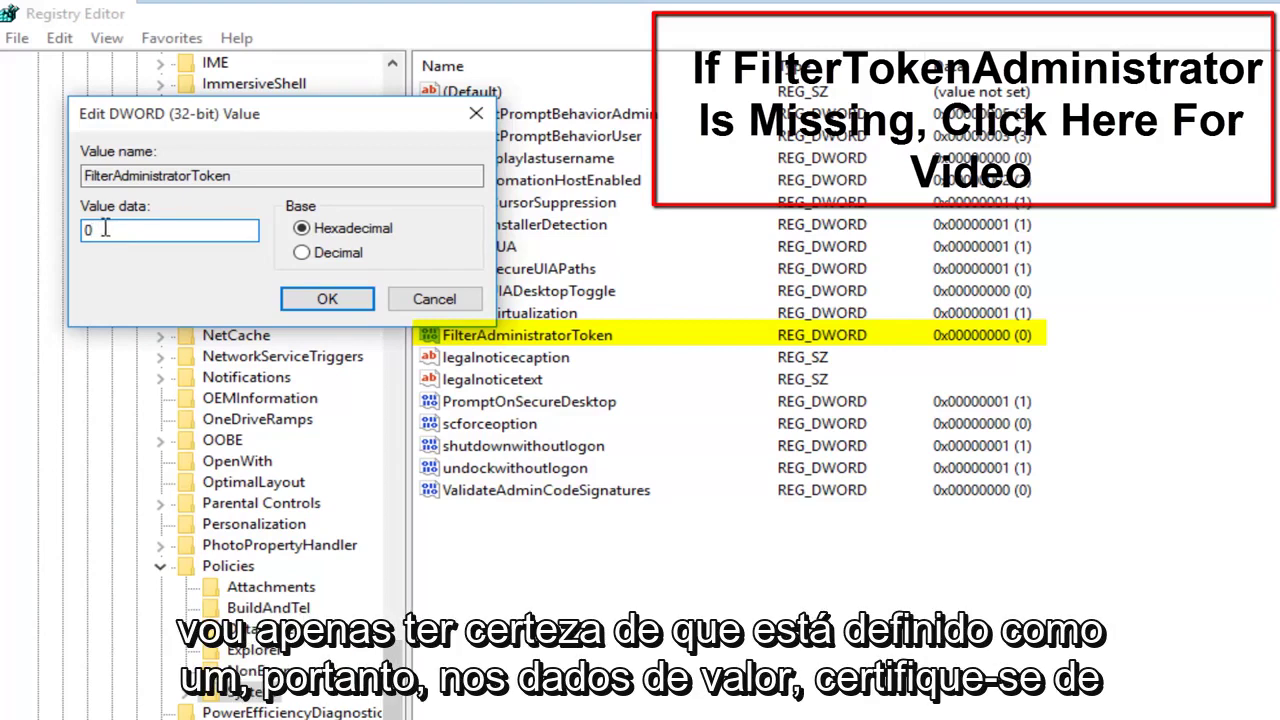
{"action": "left_click_drag", "start_coordinate": [106, 229], "coordinate": [80, 230]}
{"action": "type", "text": "1"}
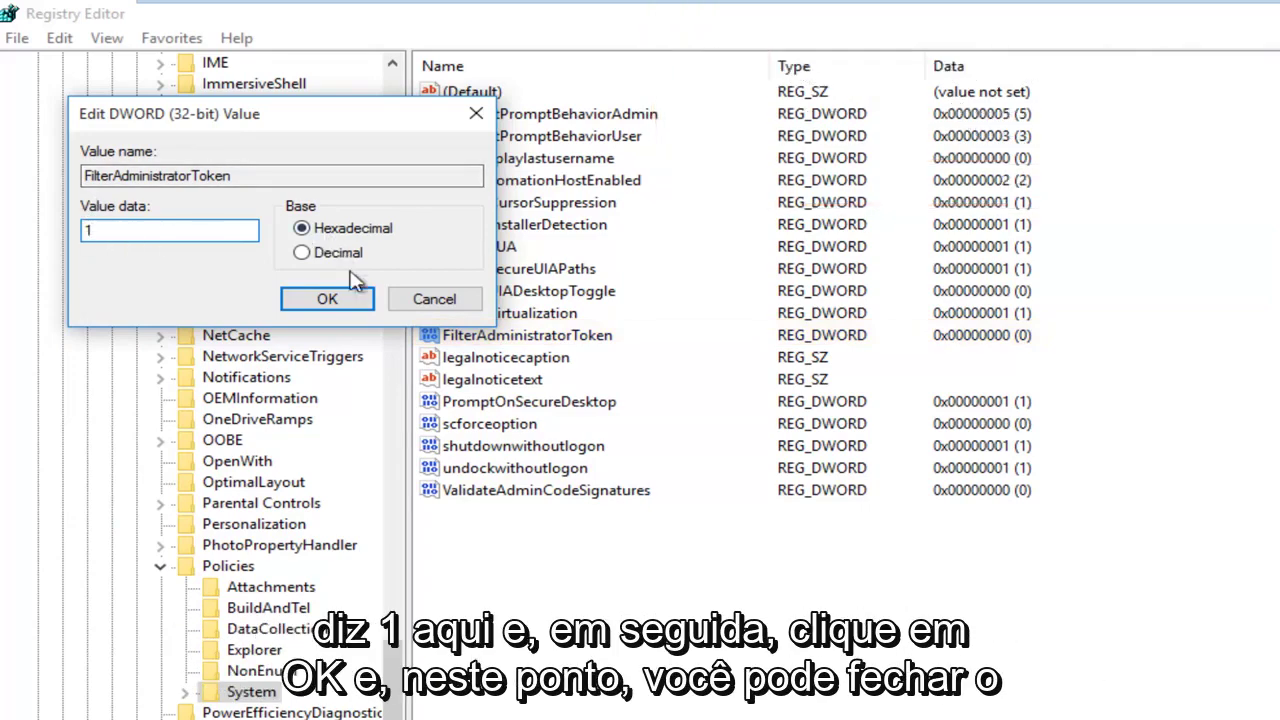
{"action": "left_click", "coordinate": [327, 300]}
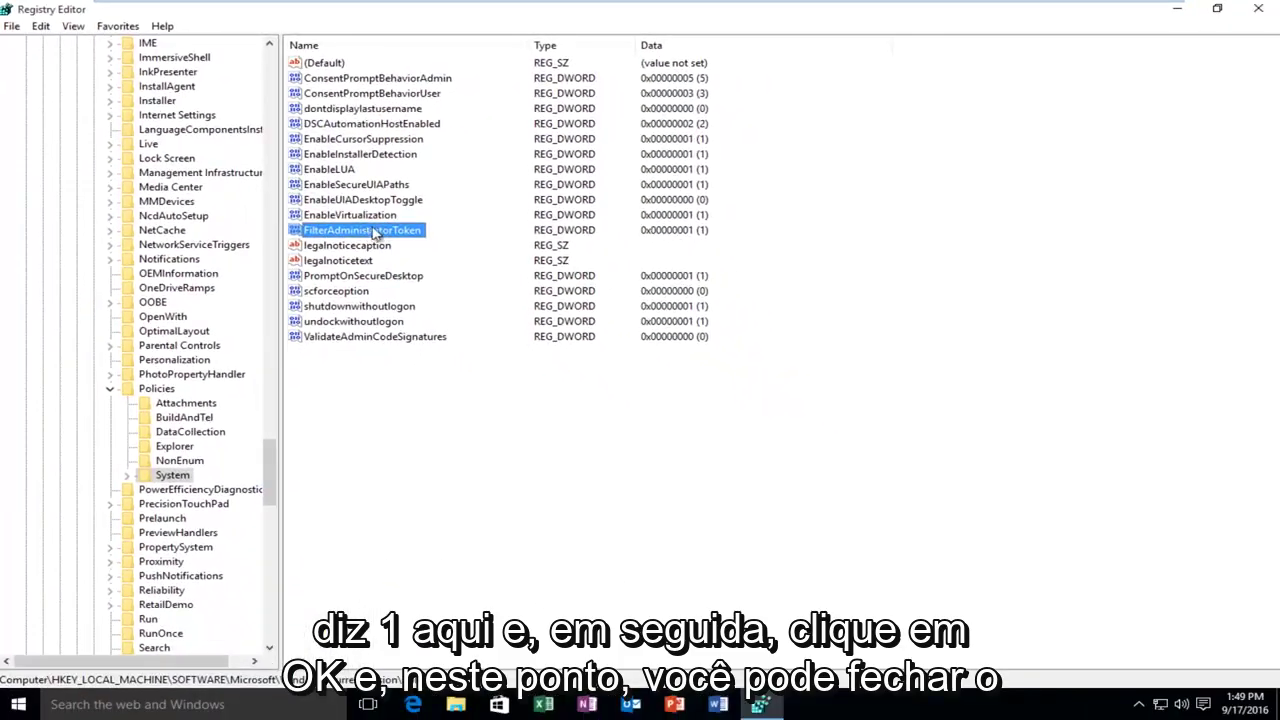
- Close the Registry Editor window
{"action": "left_click", "coordinate": [1258, 8]}
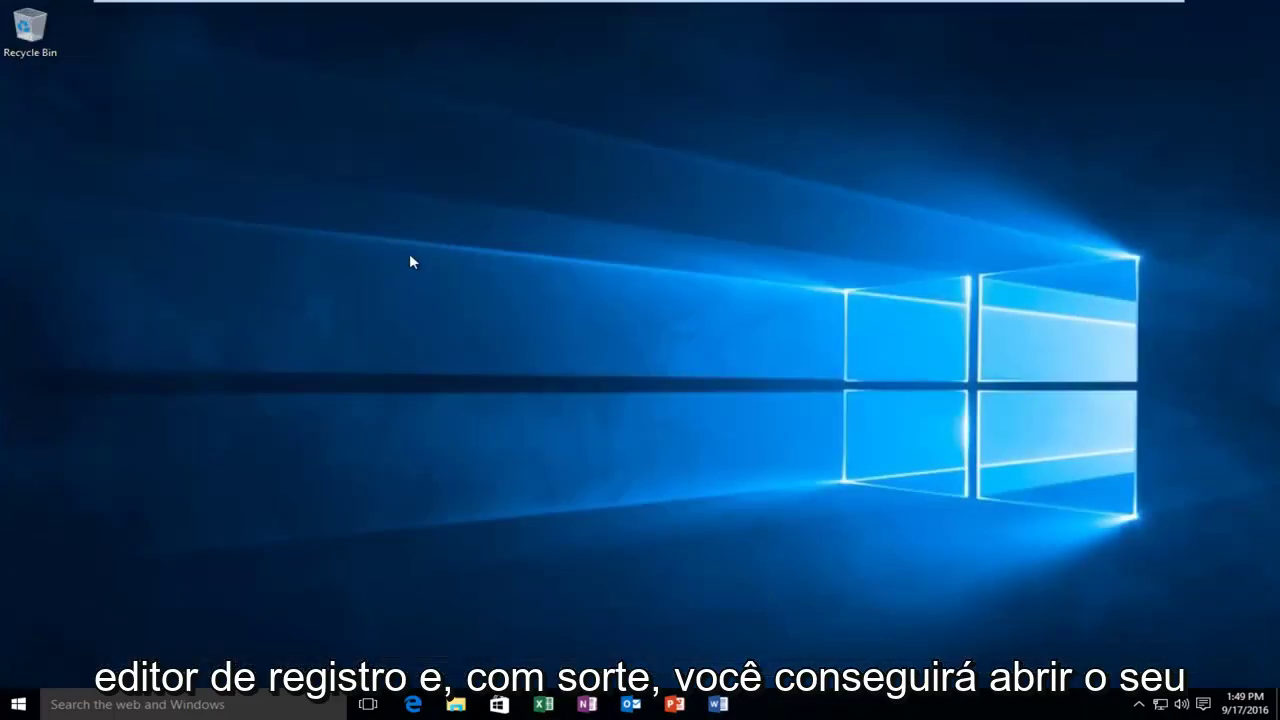